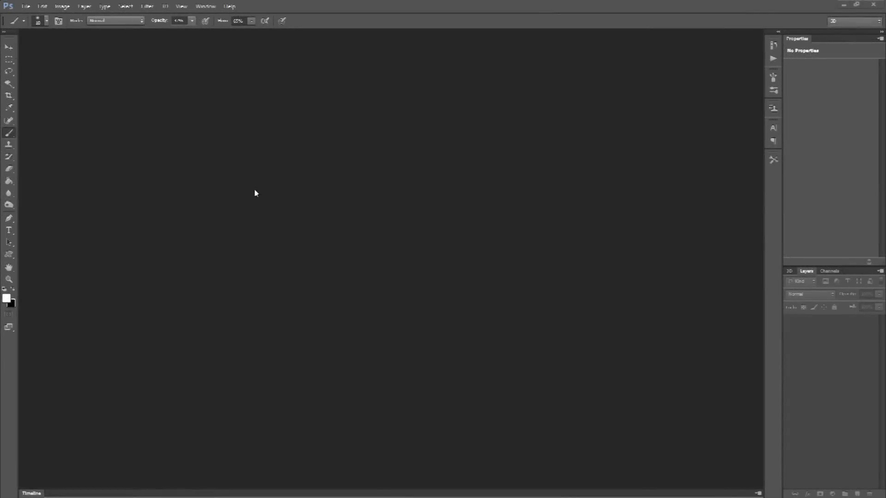
- Open the portrait photo and the Anchorman poster together, then bring the portrait document forward
{"action": "left_click", "coordinate": [25, 6]}
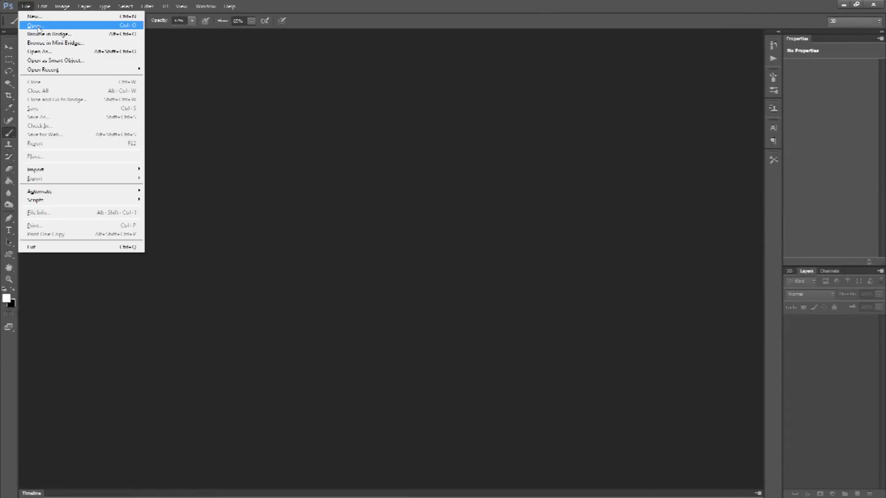
{"action": "left_click", "coordinate": [39, 25]}
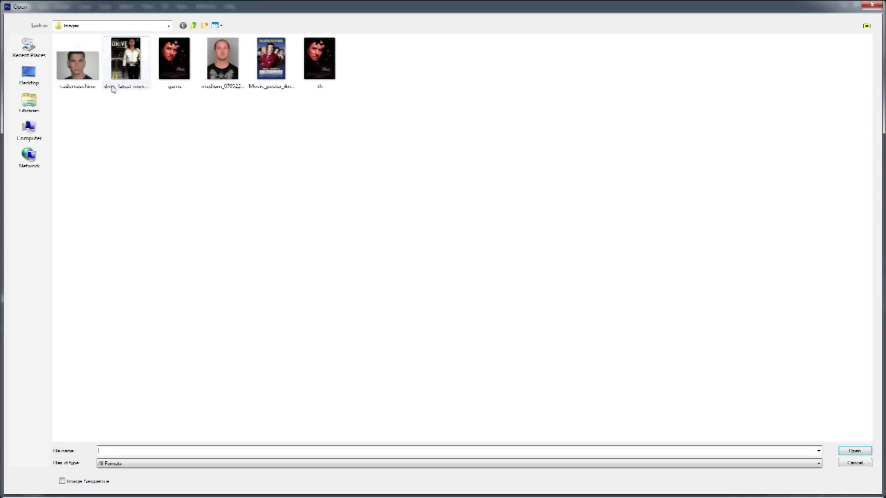
{"action": "left_click", "coordinate": [90, 81]}
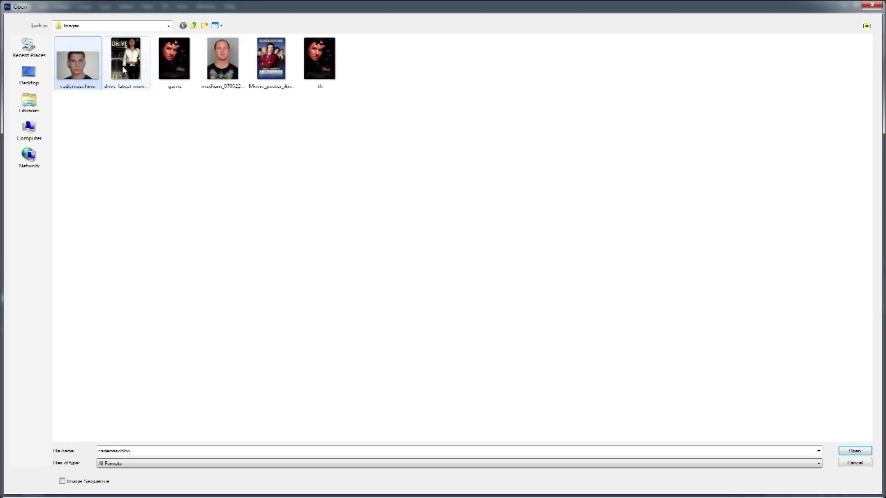
{"action": "left_click", "coordinate": [268, 71], "text": "ctrl"}
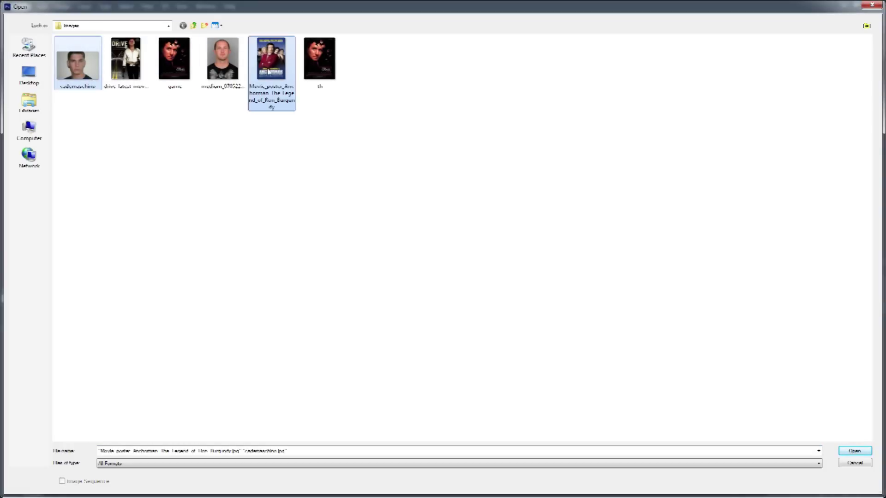
{"action": "left_click", "coordinate": [854, 451]}
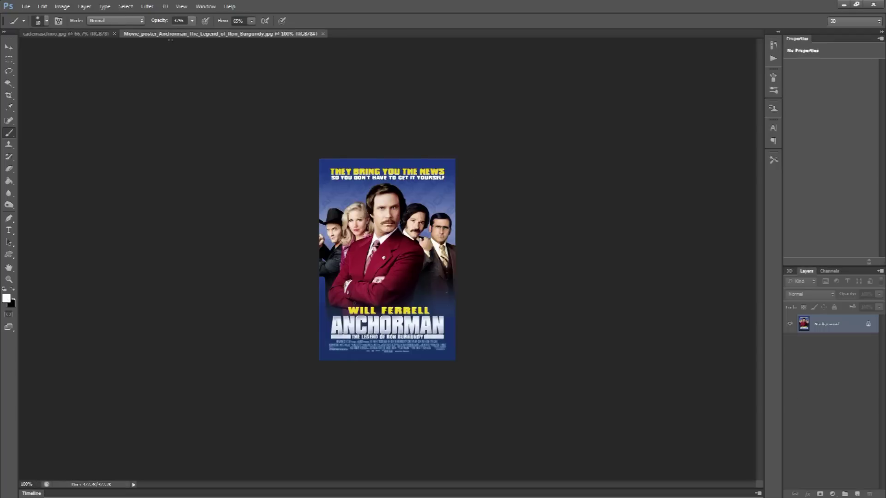
{"action": "left_click", "coordinate": [97, 35]}
- Lasso around the portrait's face from hairline to chin, closing along the top of the hair
{"action": "left_click", "coordinate": [8, 72]}
{"action": "mouse_move", "coordinate": [340, 118]}
{"action": "left_mouse_down"}
{"action": "mouse_move", "coordinate": [315, 118]}
{"action": "mouse_move", "coordinate": [297, 137]}
{"action": "mouse_move", "coordinate": [288, 191]}
{"action": "left_mouse_up"}
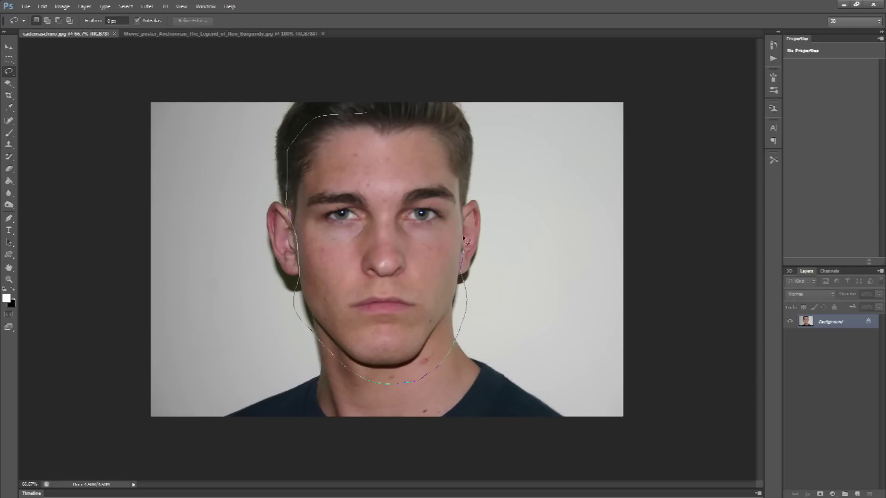
{"action": "left_click_drag", "start_coordinate": [437, 117], "coordinate": [373, 116]}
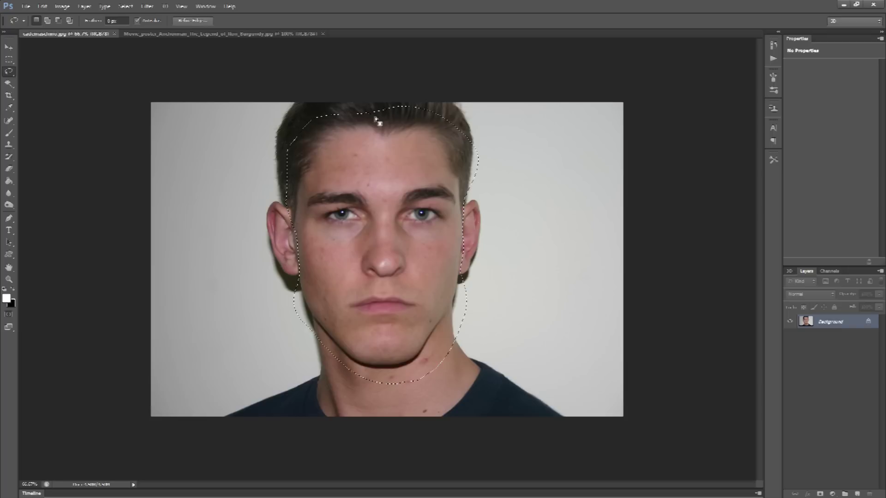
- Copy the selected face and paste it onto the Anchorman poster as Layer 1, zoomed to 200%
{"action": "left_click", "coordinate": [42, 6]}
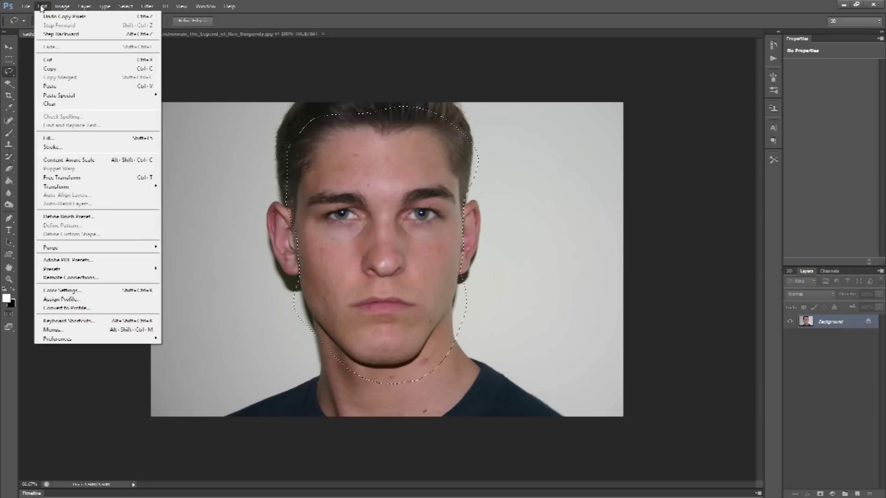
{"action": "left_click", "coordinate": [60, 71]}
{"action": "left_click", "coordinate": [146, 34]}
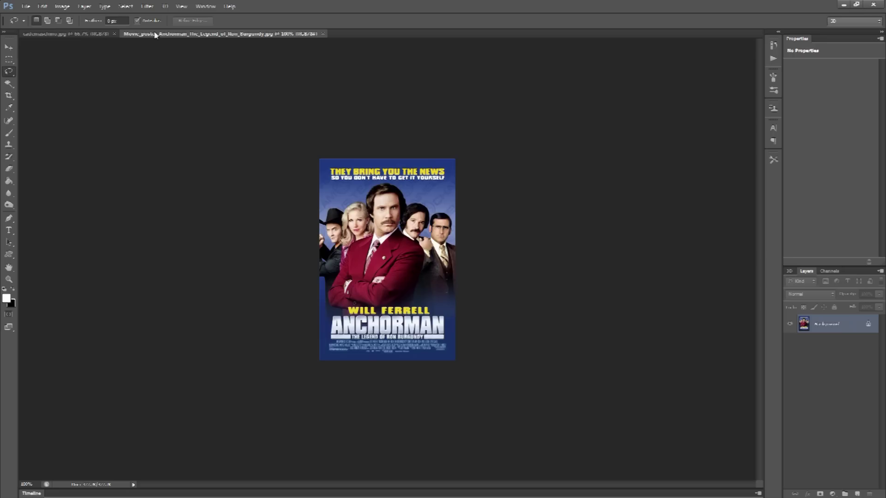
{"action": "left_click", "coordinate": [42, 6]}
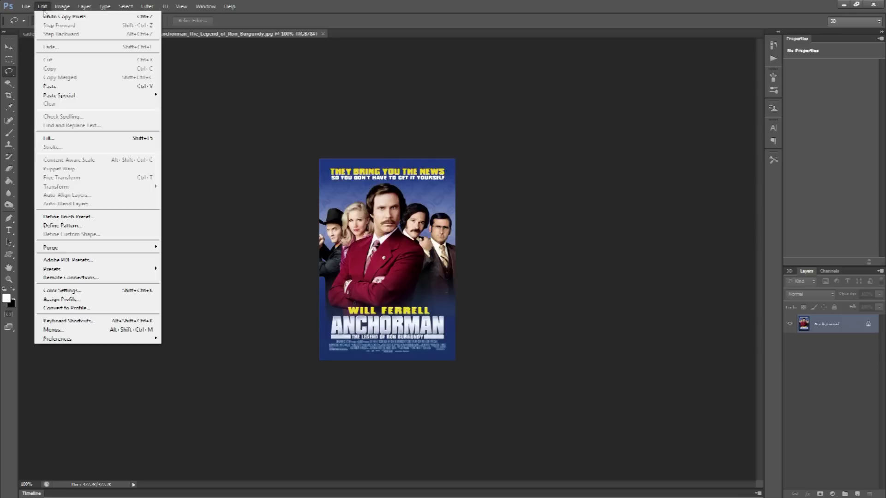
{"action": "left_click", "coordinate": [50, 87]}
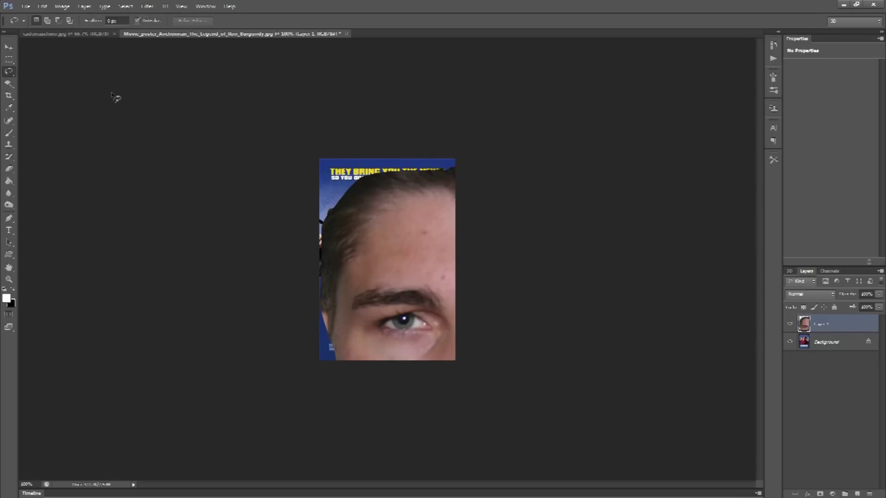
{"action": "key", "text": "ctrl+plus"}
{"action": "left_click", "coordinate": [43, 7]}
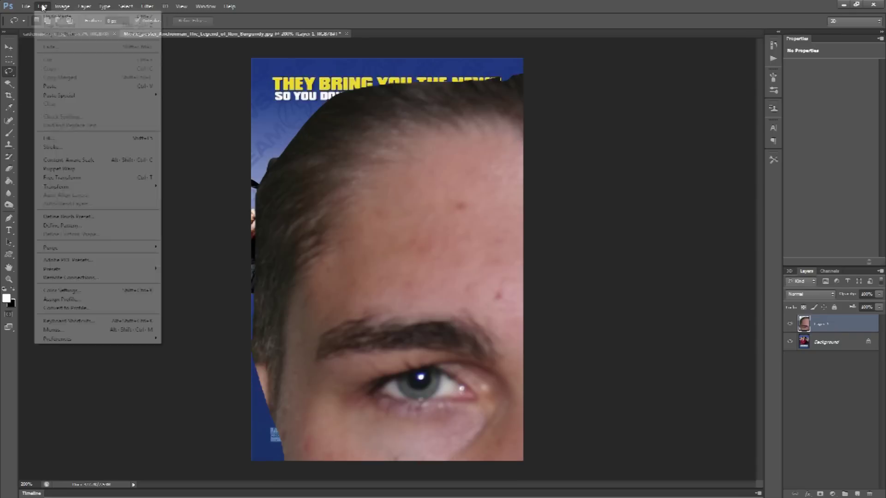
{"action": "left_click", "coordinate": [59, 177]}
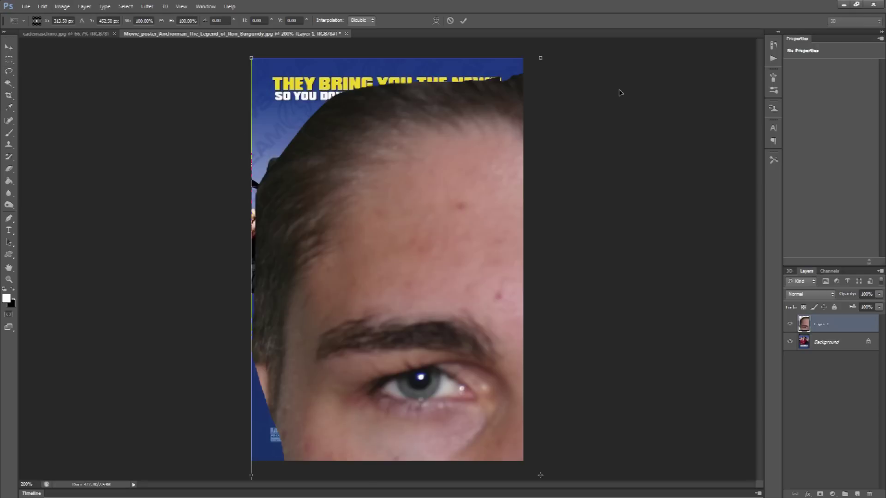
{"action": "left_click_drag", "start_coordinate": [251, 58], "coordinate": [278, 98]}
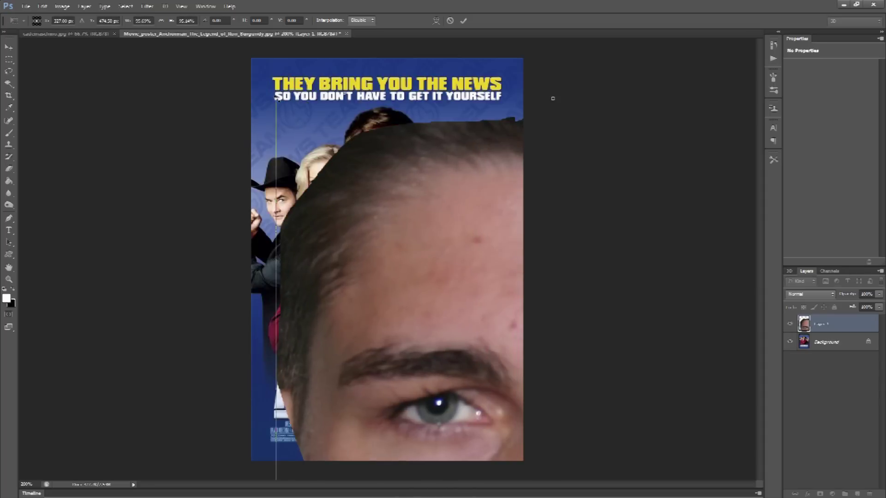
{"action": "key", "text": "Escape"}
{"action": "key", "text": "l"}
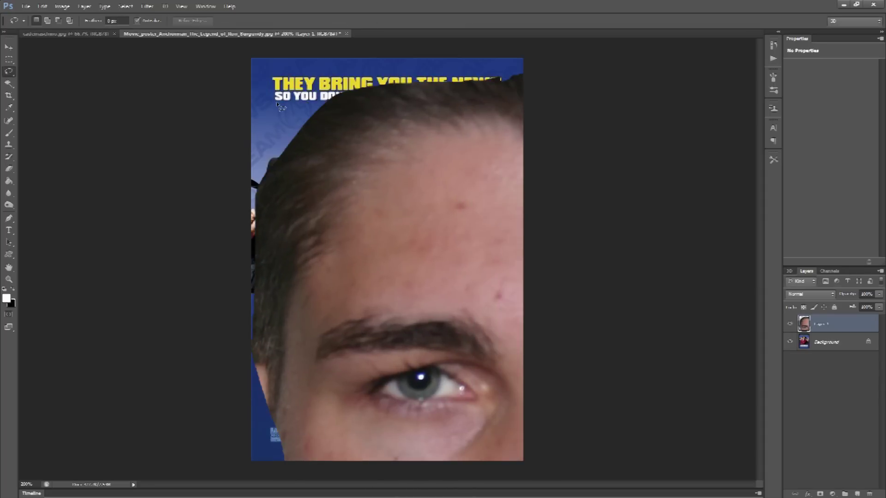
{"action": "left_click", "coordinate": [42, 6]}
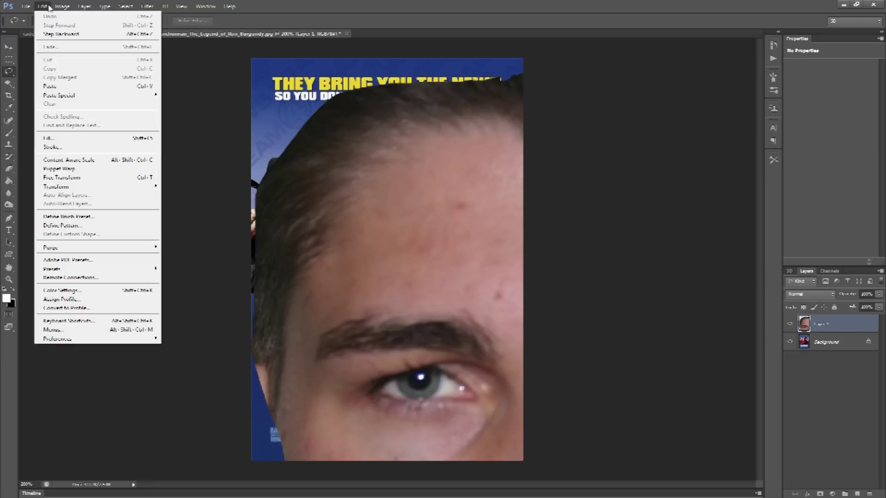
- Free-transform the pasted face down to about 13% and move it over the middle actor's head
{"action": "left_click", "coordinate": [70, 178]}
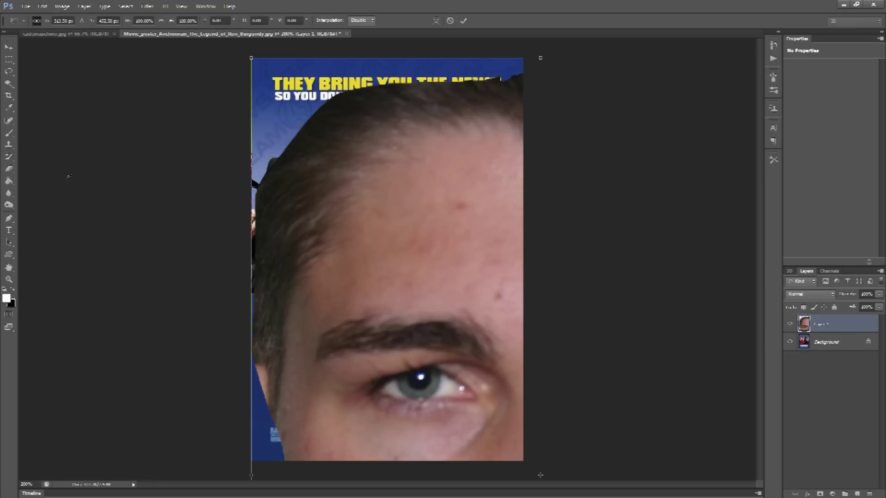
{"action": "left_click_drag", "start_coordinate": [248, 54], "coordinate": [263, 194]}
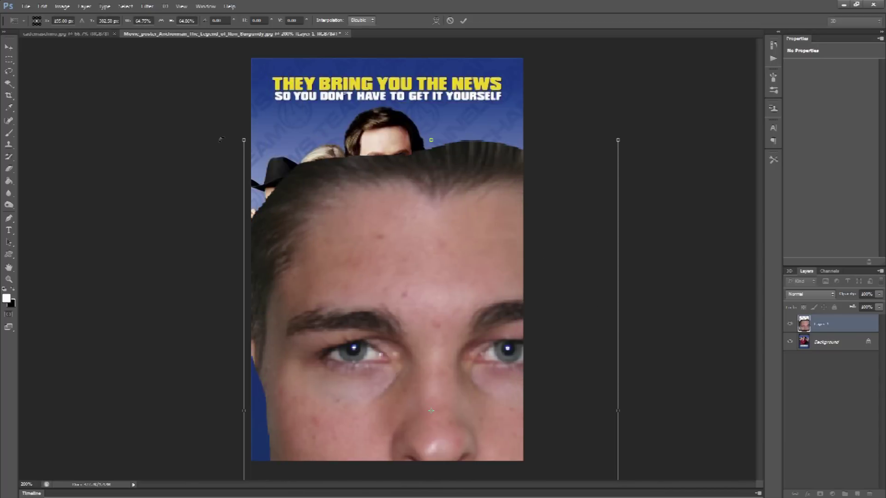
{"action": "left_click_drag", "start_coordinate": [240, 138], "coordinate": [346, 107]}
{"action": "left_click_drag", "start_coordinate": [421, 67], "coordinate": [547, 248]}
{"action": "left_click_drag", "start_coordinate": [576, 274], "coordinate": [512, 209]}
{"action": "left_click_drag", "start_coordinate": [451, 205], "coordinate": [378, 129]}
{"action": "key", "text": "ctrl+plus"}
- At about 500% zoom, shrink the face slightly, align it over the central actor's face and apply
{"action": "key", "text": "ctrl+plus"}
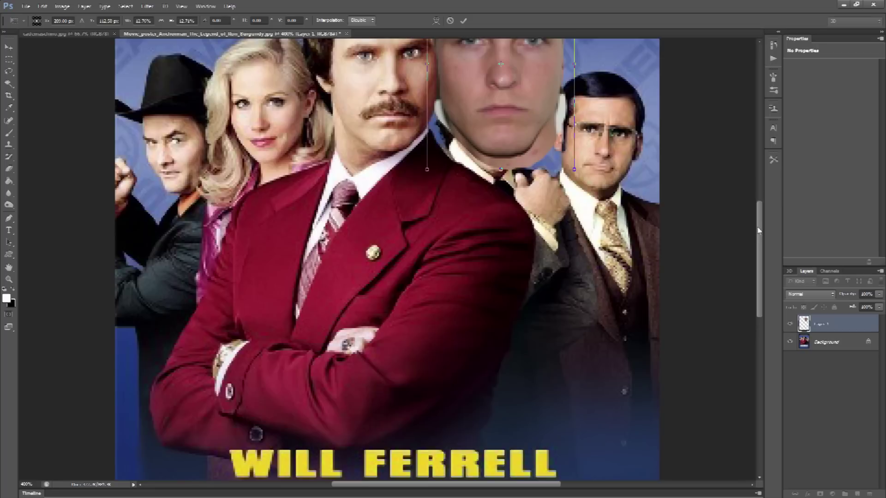
{"action": "scroll", "coordinate": [757, 203], "scroll_direction": "up", "scroll_amount": 5}
{"action": "key", "text": "ctrl+plus"}
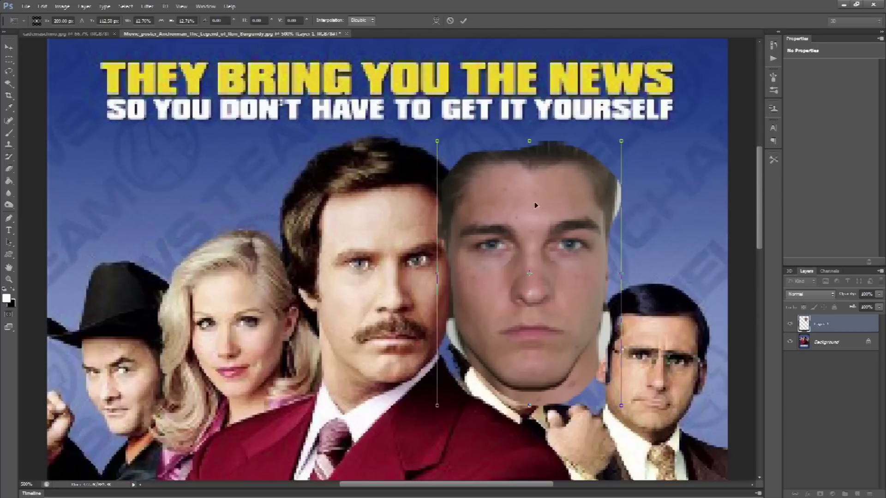
{"action": "left_click_drag", "start_coordinate": [529, 210], "coordinate": [381, 214]}
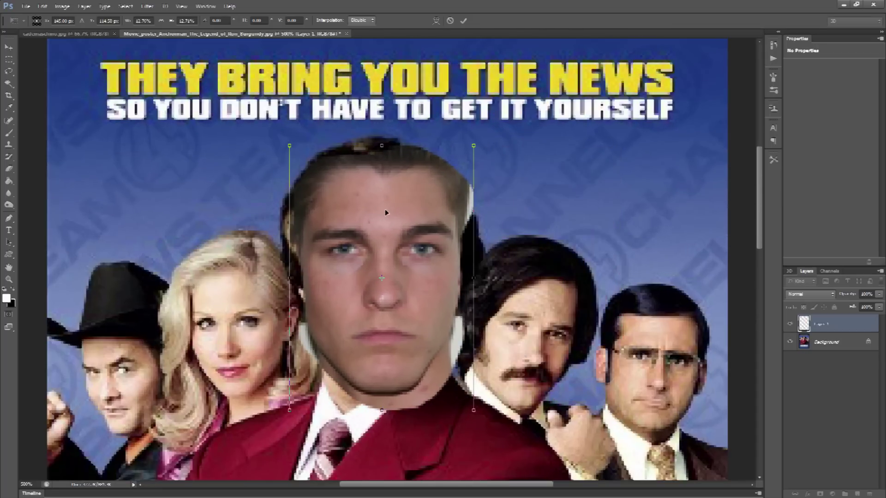
{"action": "left_click_drag", "start_coordinate": [474, 146], "coordinate": [453, 178]}
{"action": "left_click_drag", "start_coordinate": [389, 216], "coordinate": [464, 215]}
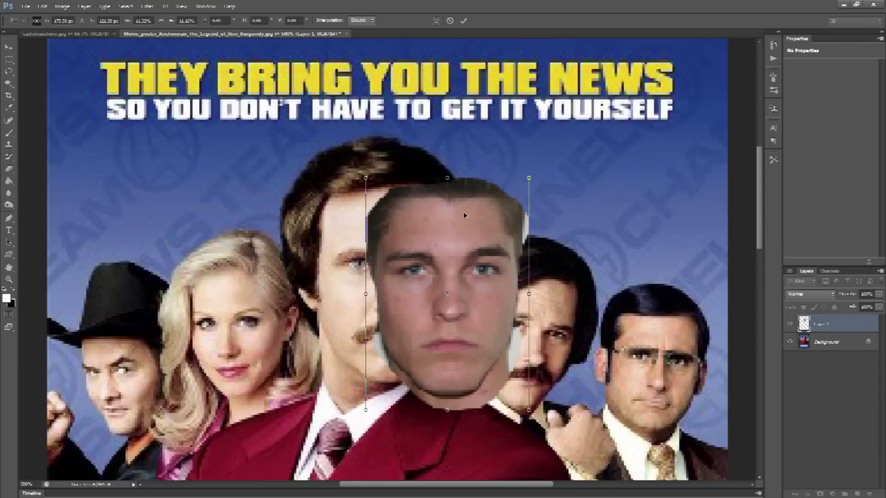
{"action": "key", "text": "shift+Left"}
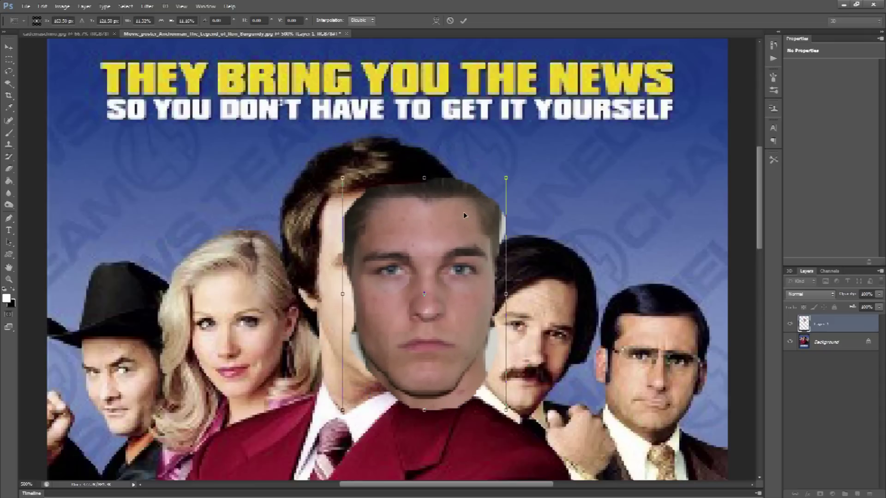
{"action": "mouse_move", "coordinate": [515, 171]}
{"action": "left_mouse_down"}
{"action": "mouse_move", "coordinate": [528, 190]}
{"action": "mouse_move", "coordinate": [517, 184]}
{"action": "mouse_move", "coordinate": [526, 178]}
{"action": "mouse_move", "coordinate": [521, 185]}
{"action": "left_mouse_up"}
{"action": "key", "text": "Return"}
- Reposition the face layer over the central figure's head with the Move tool
{"action": "key", "text": "l"}
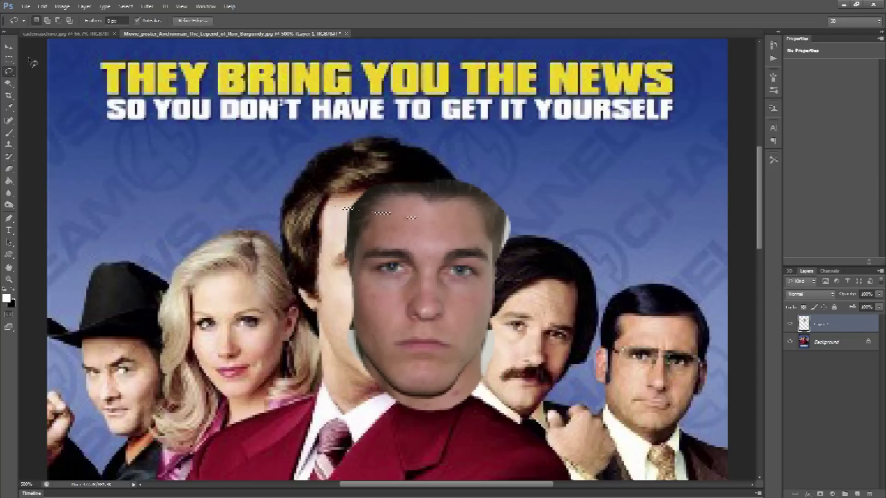
{"action": "left_click", "coordinate": [9, 59]}
{"action": "left_click", "coordinate": [9, 47]}
{"action": "left_click_drag", "start_coordinate": [420, 234], "coordinate": [377, 215]}
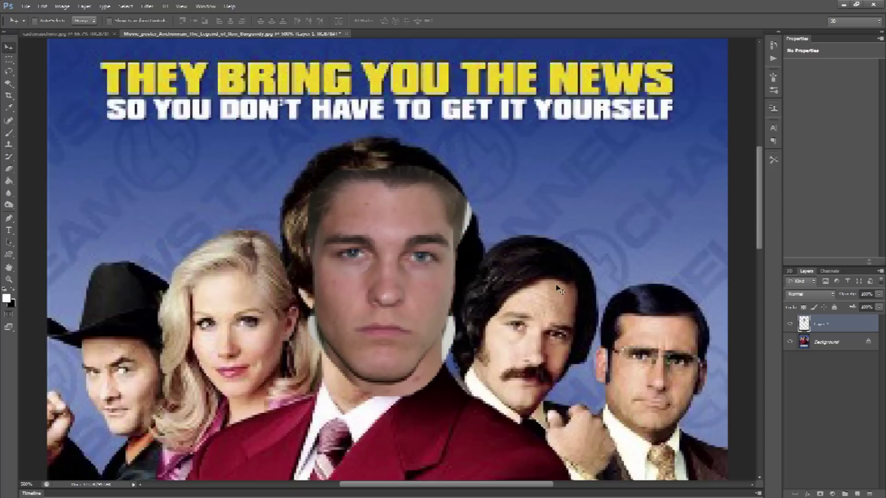
- Zoom out and drag Layer 1 so the face sits over the central anchorman's face
{"action": "scroll", "coordinate": [559, 289], "scroll_direction": "down", "scroll_amount": 4}
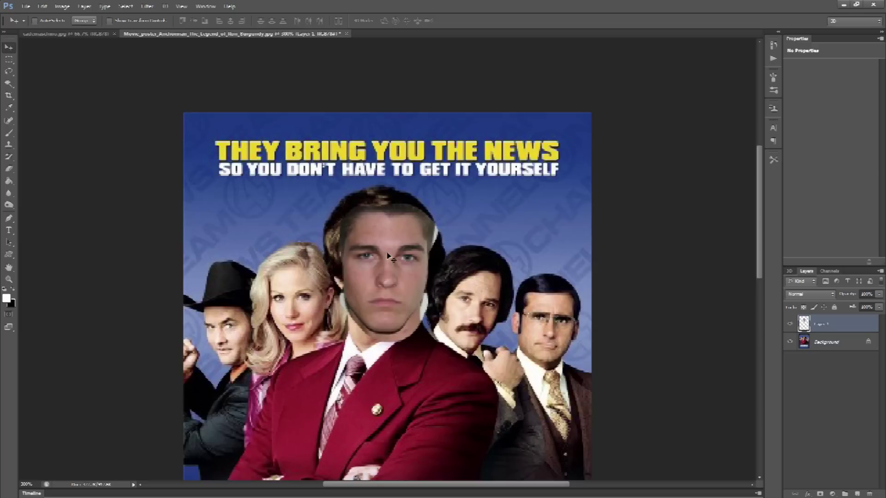
{"action": "mouse_move", "coordinate": [388, 255]}
{"action": "left_mouse_down"}
{"action": "mouse_move", "coordinate": [507, 258]}
{"action": "mouse_move", "coordinate": [417, 244]}
{"action": "mouse_move", "coordinate": [431, 248]}
{"action": "mouse_move", "coordinate": [384, 292]}
{"action": "mouse_move", "coordinate": [391, 247]}
{"action": "mouse_move", "coordinate": [412, 248]}
{"action": "mouse_move", "coordinate": [386, 240]}
{"action": "mouse_move", "coordinate": [389, 248]}
{"action": "left_mouse_up"}
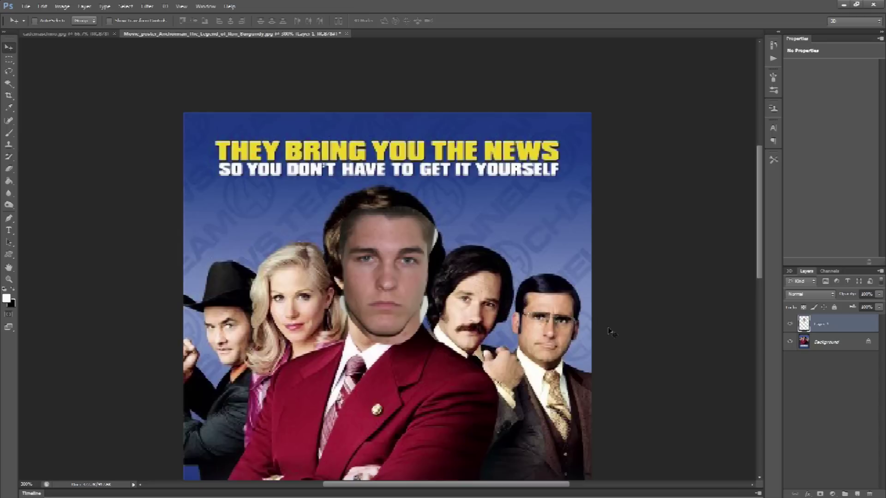
- Add a layer mask to the face layer, take the Brush and lower its opacity, zoomed in
{"action": "left_click", "coordinate": [820, 494]}
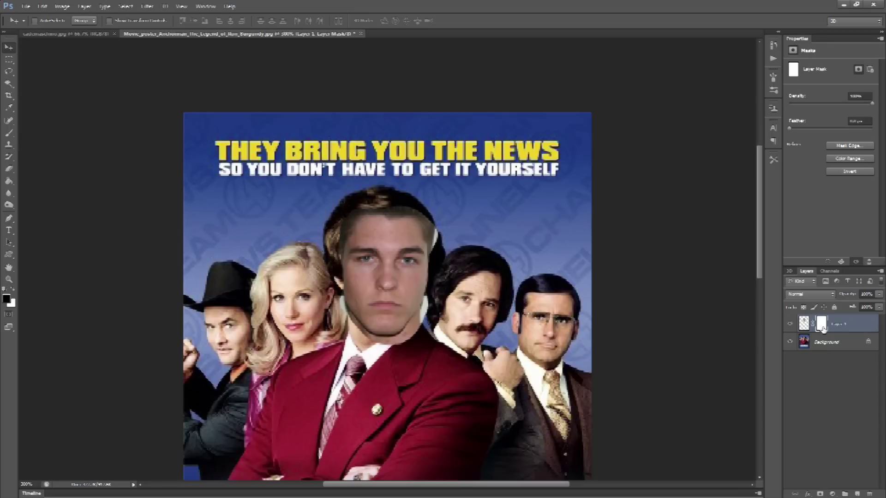
{"action": "left_click", "coordinate": [8, 133]}
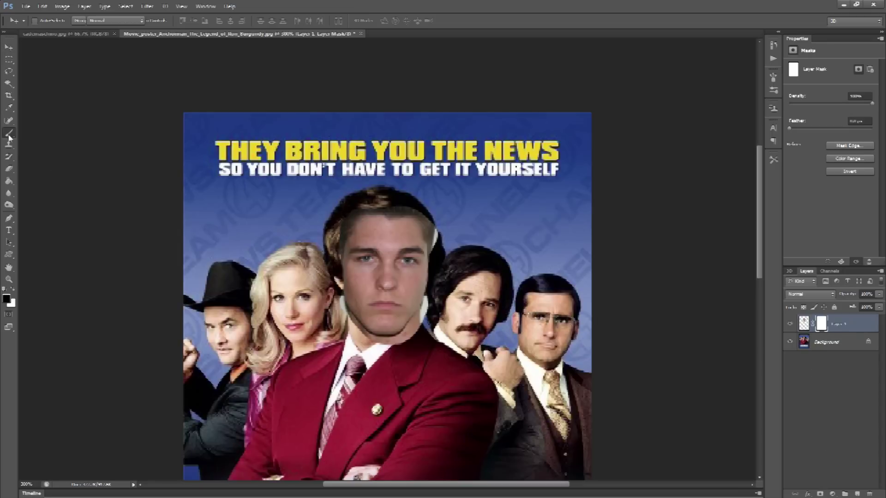
{"action": "key", "text": "ctrl+plus"}
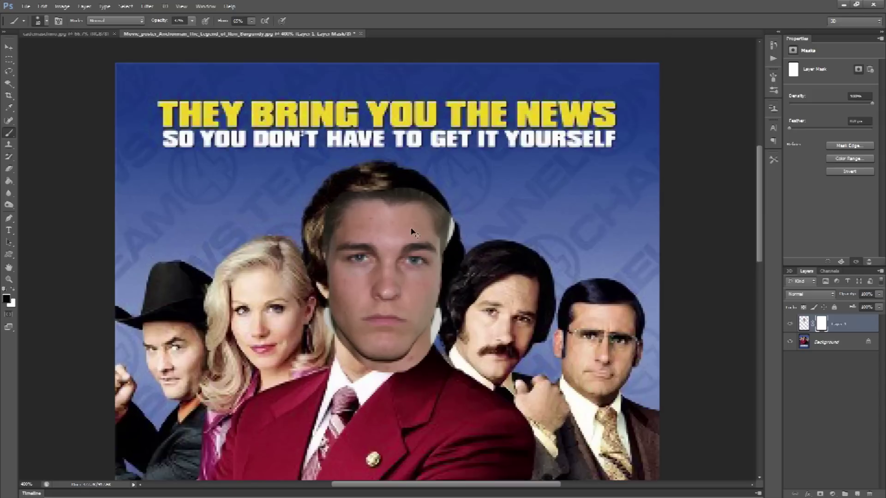
{"action": "key", "text": "ctrl+plus"}
{"action": "left_click", "coordinate": [191, 20]}
{"action": "left_click", "coordinate": [193, 23]}
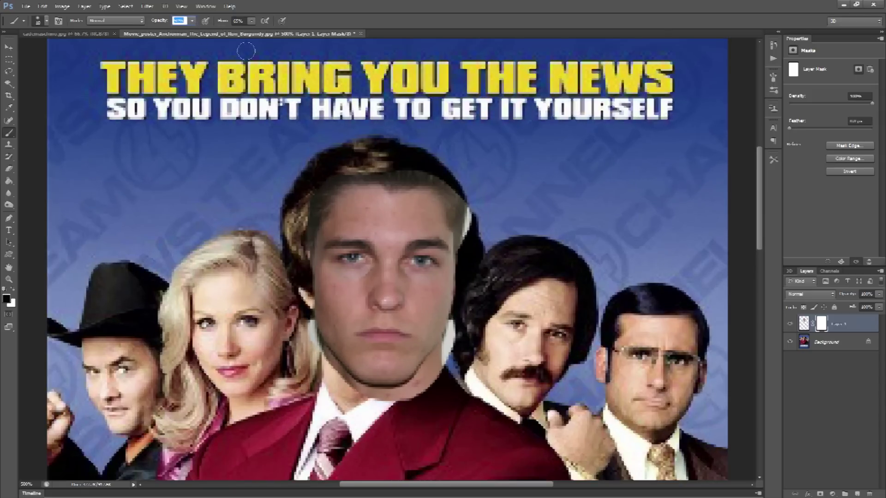
{"action": "left_click", "coordinate": [192, 21]}
- Paint on the mask along the right hairline, top and left hair edge to blend the face
{"action": "left_click", "coordinate": [448, 160]}
{"action": "mouse_move", "coordinate": [462, 198]}
{"action": "left_mouse_down"}
{"action": "mouse_move", "coordinate": [468, 243]}
{"action": "mouse_move", "coordinate": [471, 217]}
{"action": "left_mouse_up"}
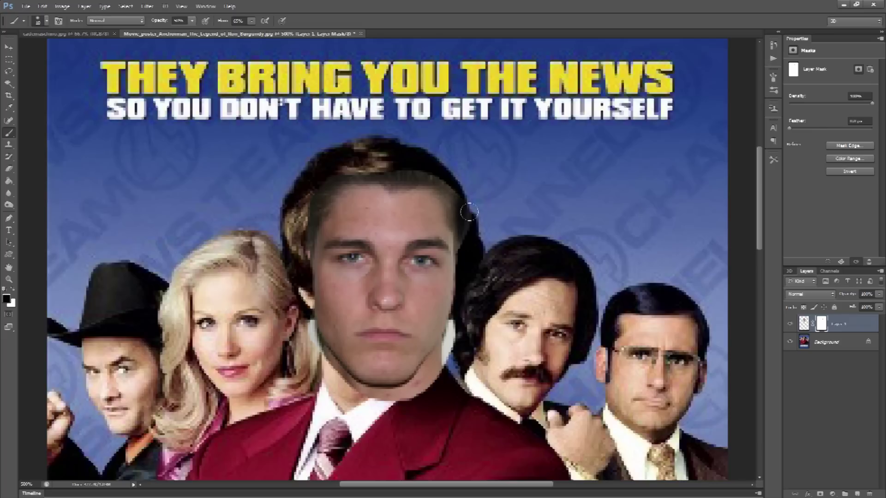
{"action": "left_click", "coordinate": [191, 21]}
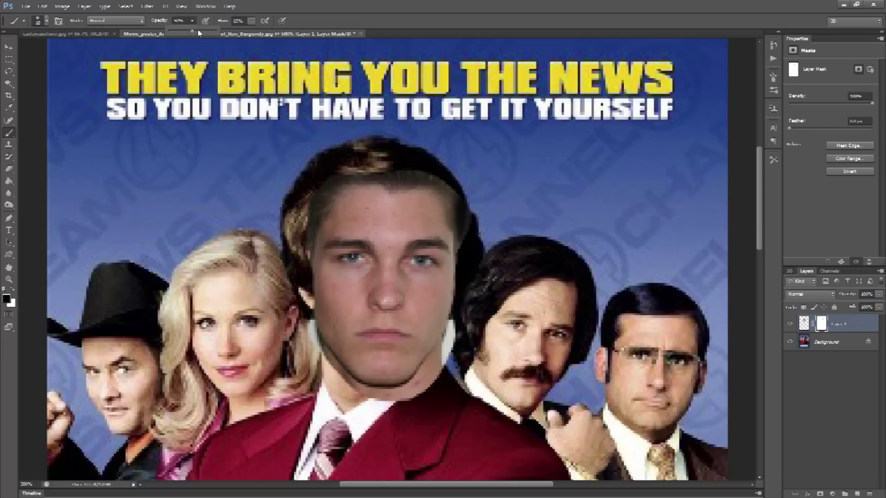
{"action": "left_click", "coordinate": [220, 37]}
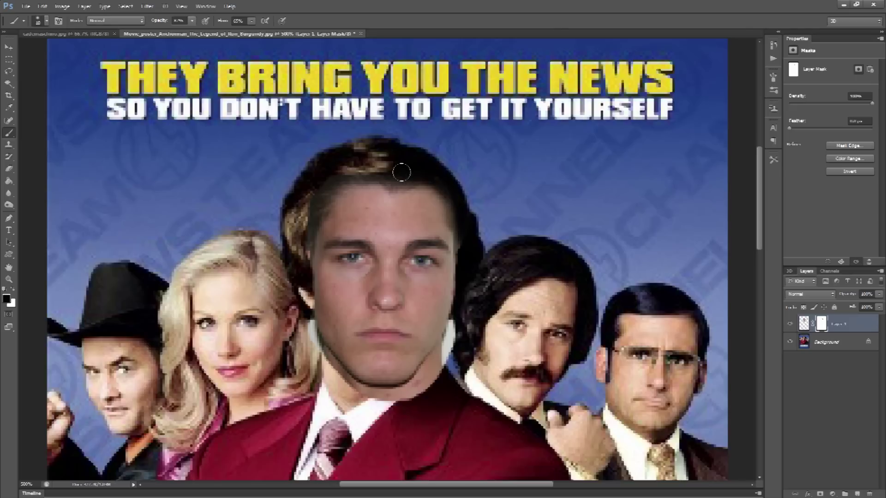
{"action": "mouse_move", "coordinate": [455, 188]}
{"action": "left_mouse_down"}
{"action": "mouse_move", "coordinate": [317, 195]}
{"action": "mouse_move", "coordinate": [305, 221]}
{"action": "mouse_move", "coordinate": [344, 177]}
{"action": "mouse_move", "coordinate": [369, 169]}
{"action": "mouse_move", "coordinate": [315, 195]}
{"action": "mouse_move", "coordinate": [297, 255]}
{"action": "mouse_move", "coordinate": [316, 200]}
{"action": "mouse_move", "coordinate": [296, 311]}
{"action": "mouse_move", "coordinate": [312, 355]}
{"action": "mouse_move", "coordinate": [307, 330]}
{"action": "mouse_move", "coordinate": [380, 438]}
{"action": "mouse_move", "coordinate": [351, 397]}
{"action": "mouse_move", "coordinate": [373, 403]}
{"action": "mouse_move", "coordinate": [426, 390]}
{"action": "mouse_move", "coordinate": [463, 318]}
{"action": "mouse_move", "coordinate": [413, 390]}
{"action": "mouse_move", "coordinate": [423, 379]}
{"action": "mouse_move", "coordinate": [408, 392]}
{"action": "mouse_move", "coordinate": [345, 398]}
{"action": "left_mouse_up"}
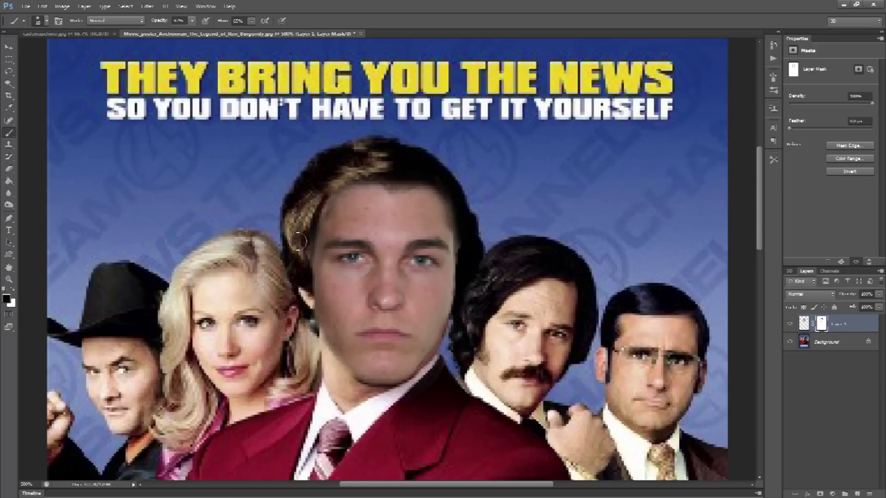
{"action": "mouse_move", "coordinate": [311, 219]}
{"action": "left_mouse_down"}
{"action": "mouse_move", "coordinate": [302, 249]}
{"action": "mouse_move", "coordinate": [316, 198]}
{"action": "mouse_move", "coordinate": [297, 272]}
{"action": "mouse_move", "coordinate": [309, 237]}
{"action": "mouse_move", "coordinate": [296, 278]}
{"action": "left_mouse_up"}
{"action": "mouse_move", "coordinate": [386, 163]}
{"action": "left_mouse_down"}
{"action": "mouse_move", "coordinate": [394, 182]}
{"action": "mouse_move", "coordinate": [422, 157]}
{"action": "mouse_move", "coordinate": [462, 225]}
{"action": "mouse_move", "coordinate": [465, 204]}
{"action": "mouse_move", "coordinate": [456, 252]}
{"action": "mouse_move", "coordinate": [467, 202]}
{"action": "left_mouse_up"}
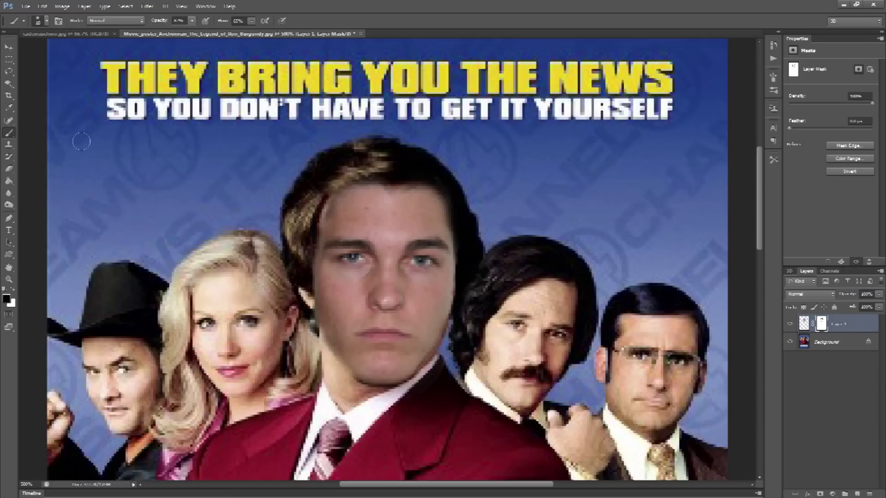
{"action": "left_click", "coordinate": [9, 47]}
- Nudge the pasted face one pixel left and down, toggling it to compare with the original
{"action": "key", "text": "Left"}
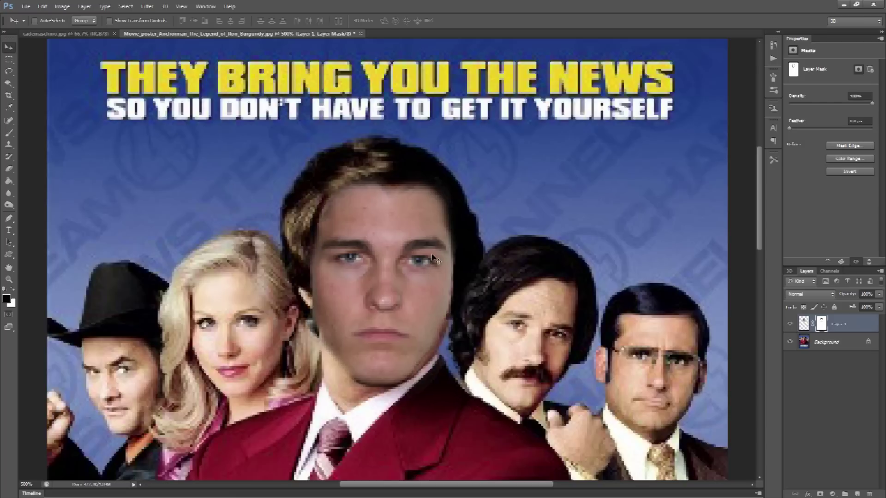
{"action": "key", "text": "Down"}
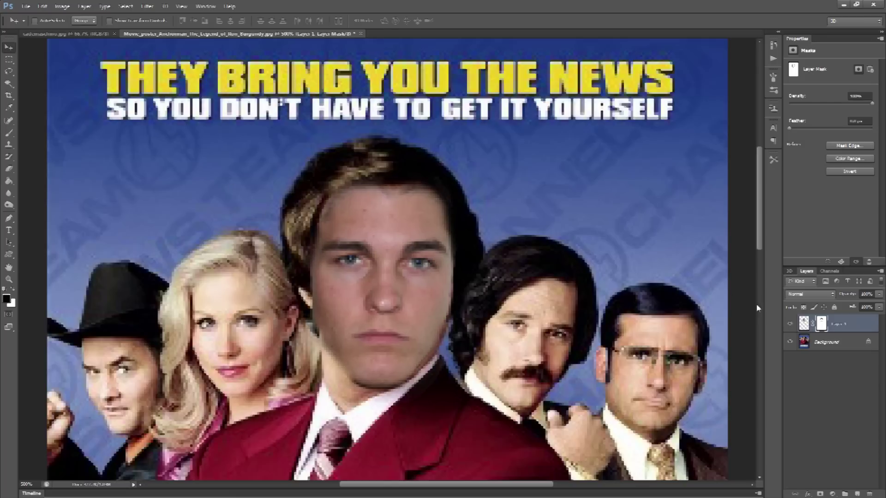
{"action": "left_click", "coordinate": [790, 324]}
{"action": "left_click", "coordinate": [790, 324]}
{"action": "left_click", "coordinate": [790, 324]}
{"action": "left_click", "coordinate": [791, 325]}
- Rotate the pasted face slightly counter-clockwise with Free Transform, then toggle it to compare
{"action": "left_click", "coordinate": [42, 6]}
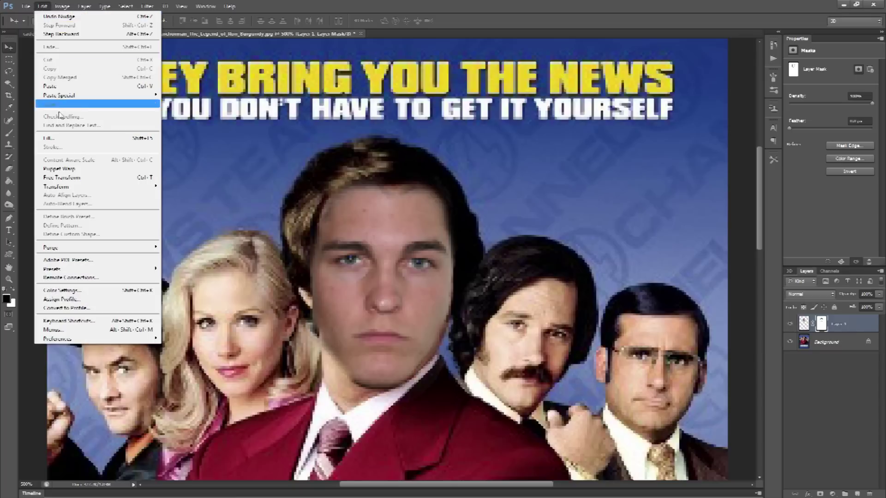
{"action": "mouse_move", "coordinate": [71, 186]}
{"action": "left_click", "coordinate": [173, 199]}
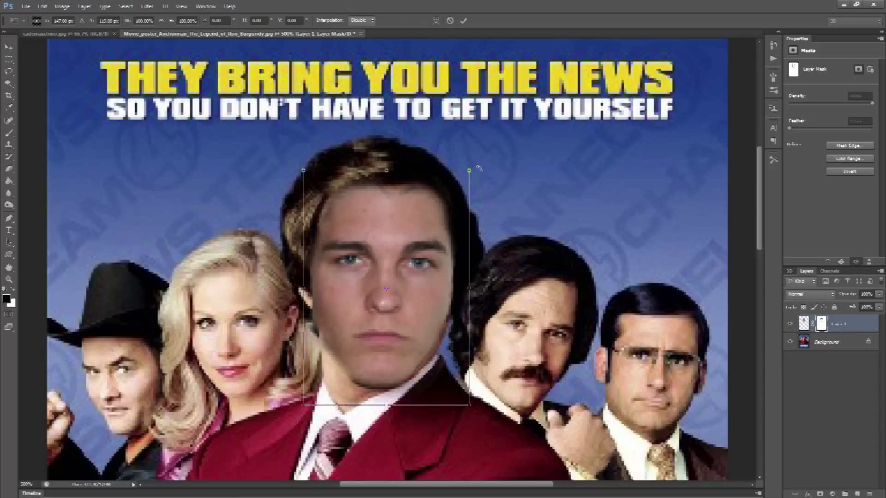
{"action": "left_click_drag", "start_coordinate": [479, 169], "coordinate": [493, 153]}
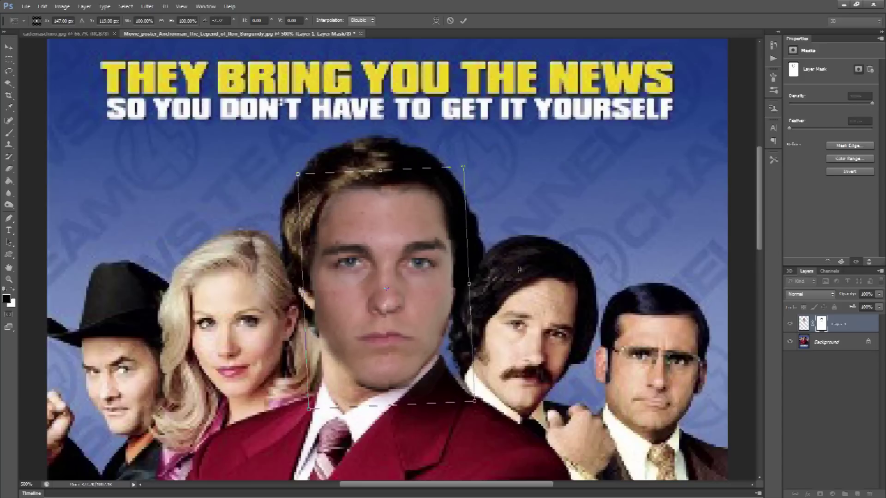
{"action": "key", "text": "Return"}
{"action": "left_click", "coordinate": [789, 325]}
{"action": "left_click", "coordinate": [790, 327]}
{"action": "left_click", "coordinate": [790, 327]}
{"action": "left_click", "coordinate": [790, 327]}
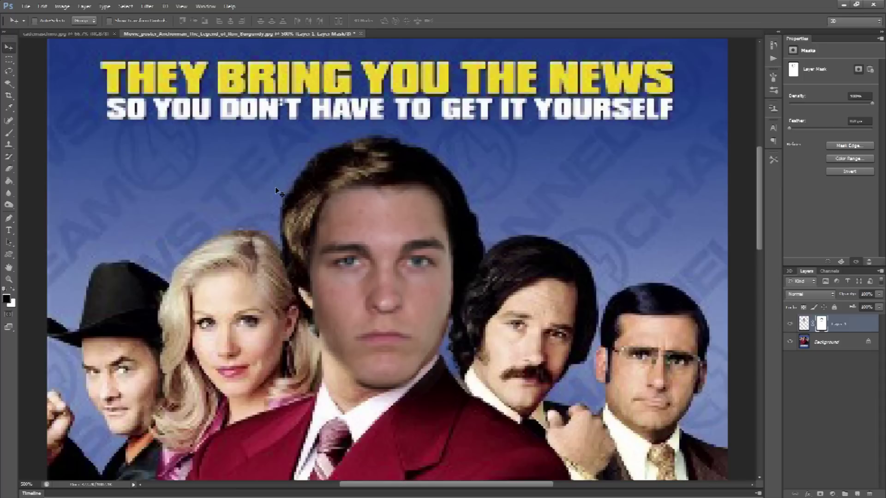
- Shrink the pasted face to about 98.6% with Ctrl+T, then hide it to check the original
{"action": "key", "text": "ctrl+t"}
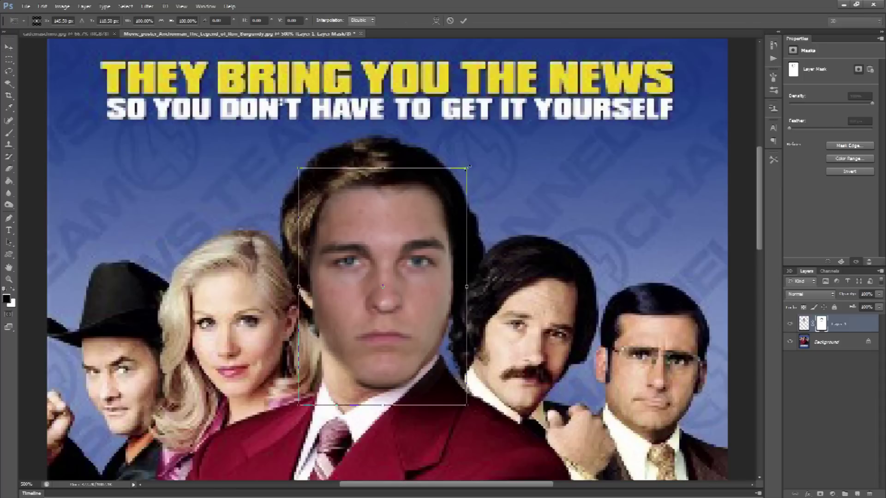
{"action": "left_click_drag", "start_coordinate": [467, 167], "coordinate": [464, 170]}
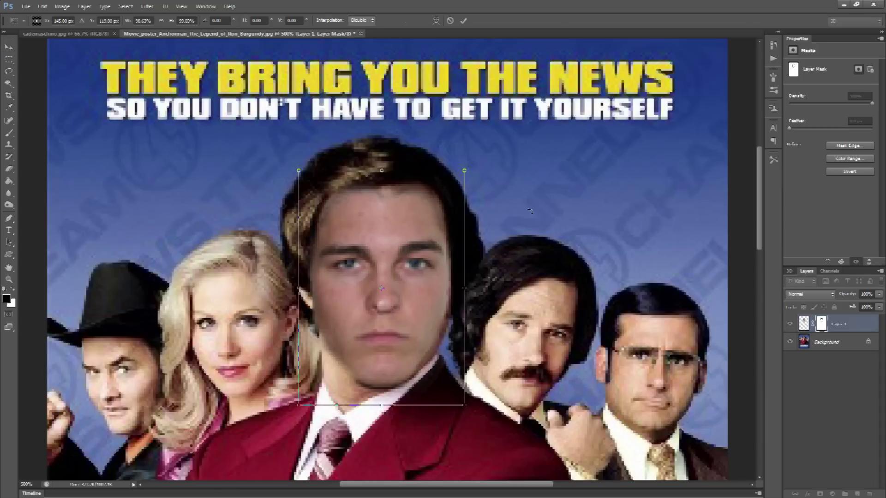
{"action": "key", "text": "Return"}
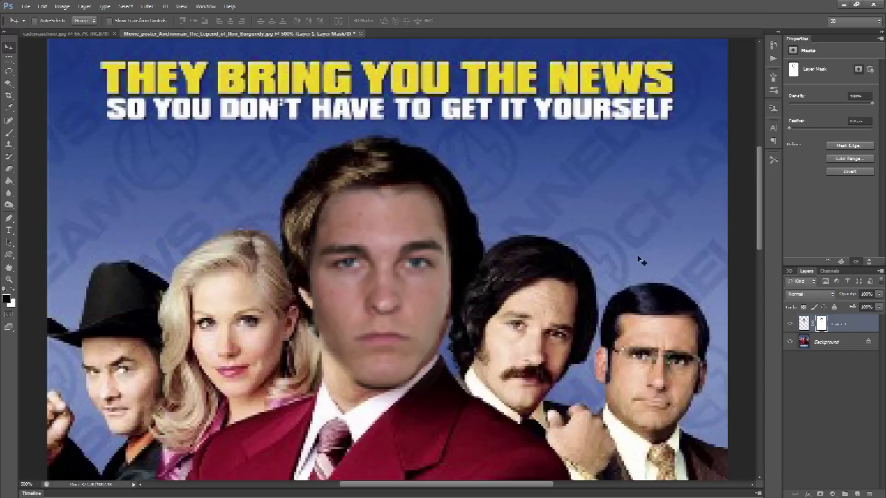
{"action": "left_click", "coordinate": [790, 325]}
- Toggle Layer 1 to compare against the original, leave it visible, and select the Brush tool
{"action": "left_click", "coordinate": [790, 325]}
{"action": "left_click", "coordinate": [790, 325]}
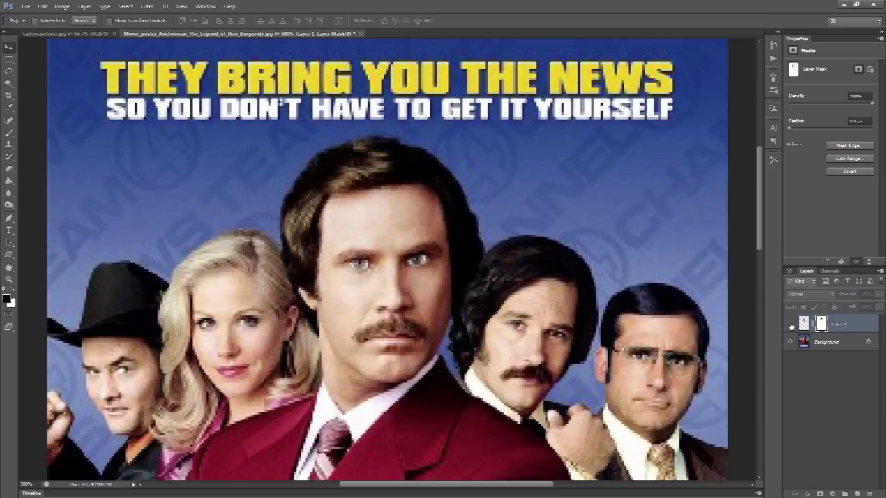
{"action": "left_click", "coordinate": [790, 325]}
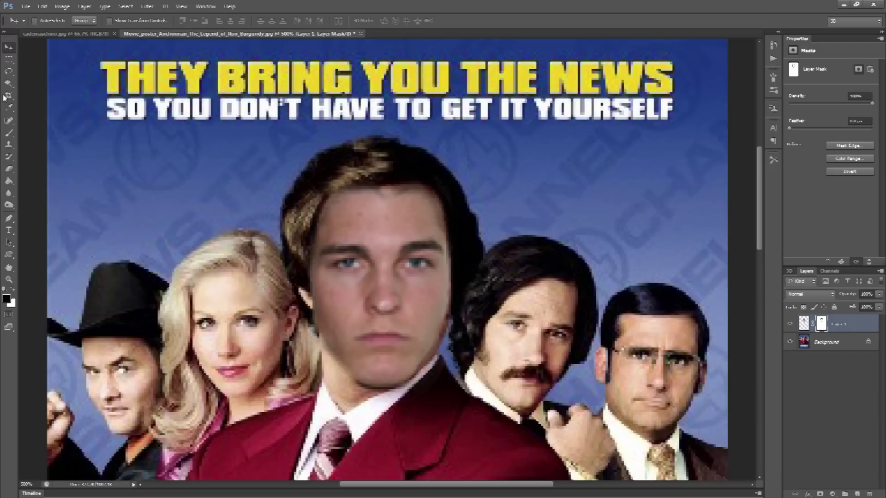
{"action": "left_click", "coordinate": [9, 133]}
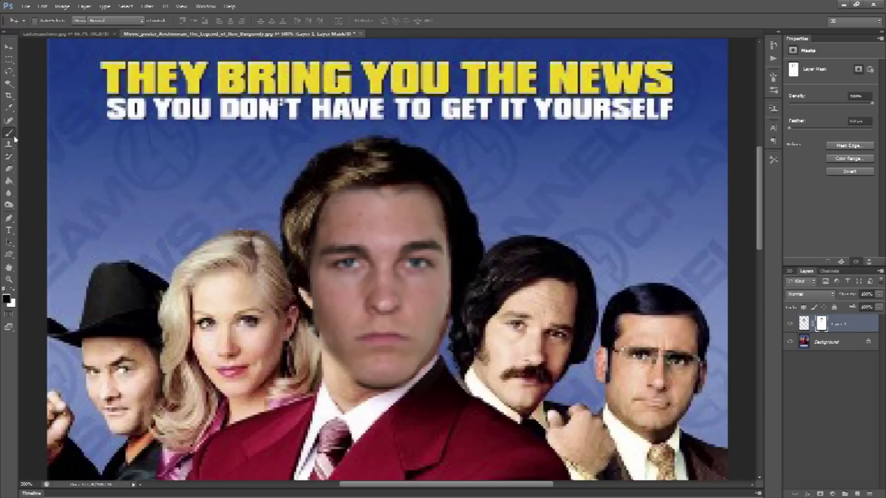